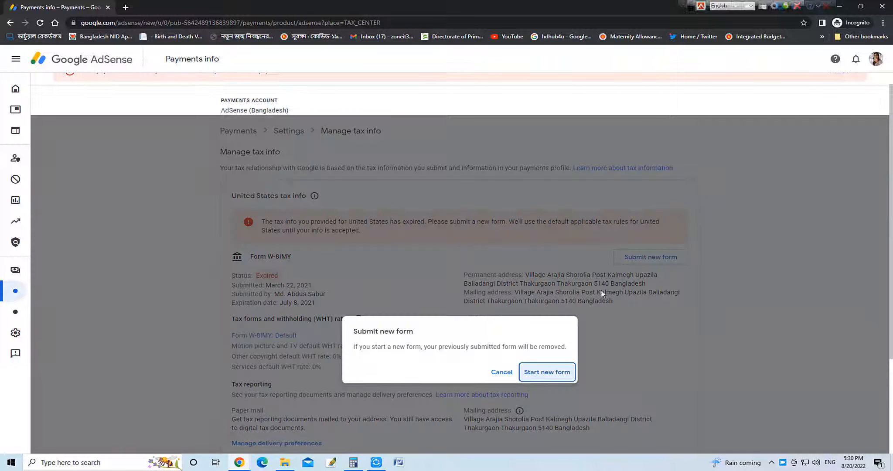
Start a new United States tax form and verify the account by entering the Google account password.
left_click(542, 379)
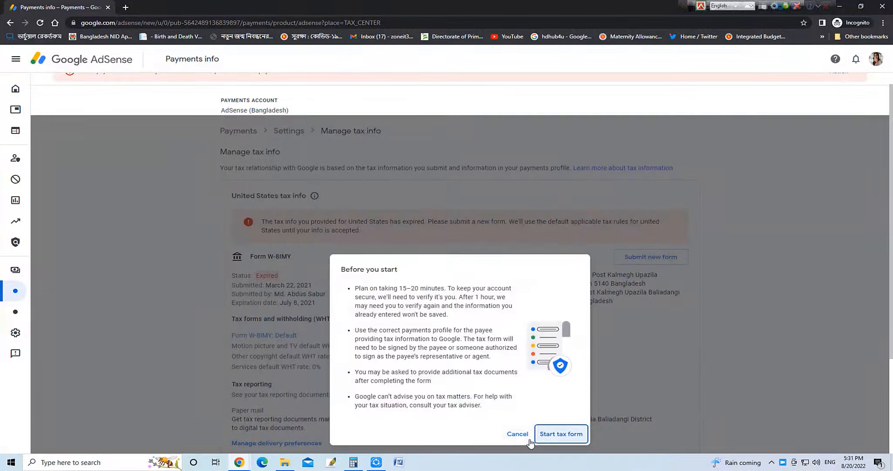
left_click(561, 434)
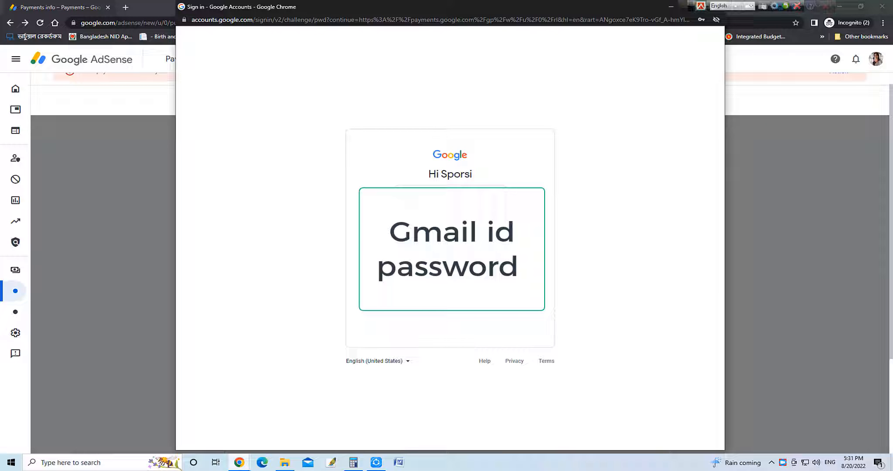
left_click(451, 250)
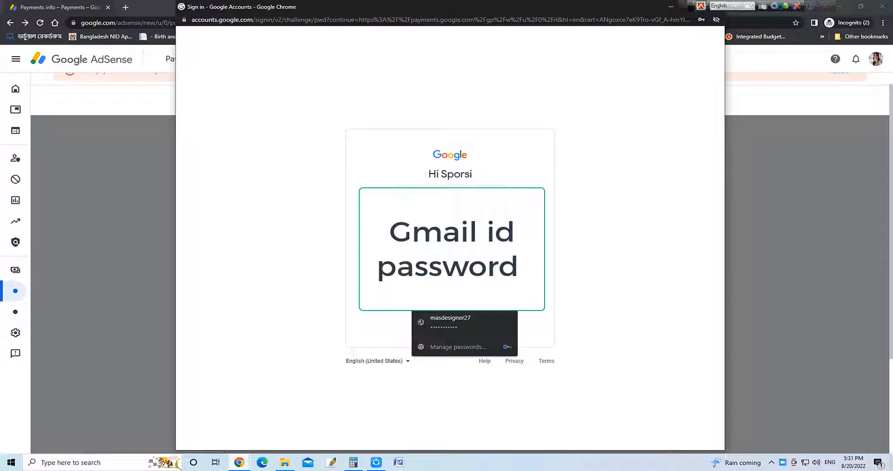
left_click(465, 297)
left_click(504, 309)
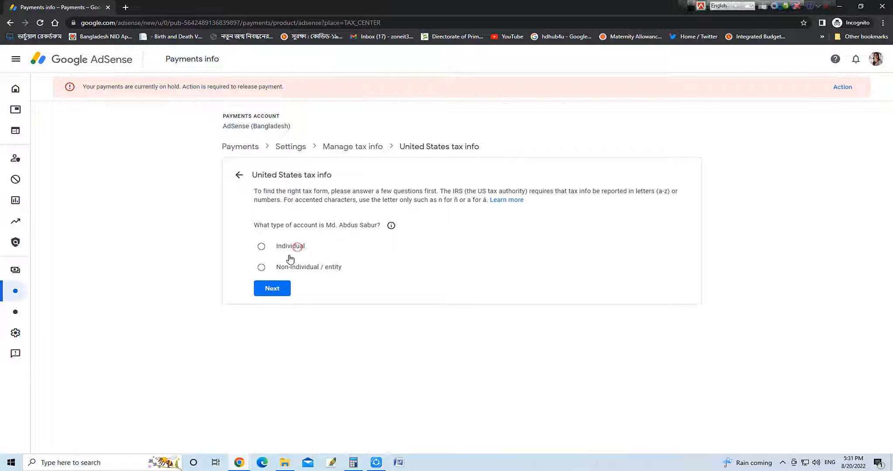
Declare an Individual account that is not a US citizen or resident, and open the W-8BEN tax form.
left_click(263, 247)
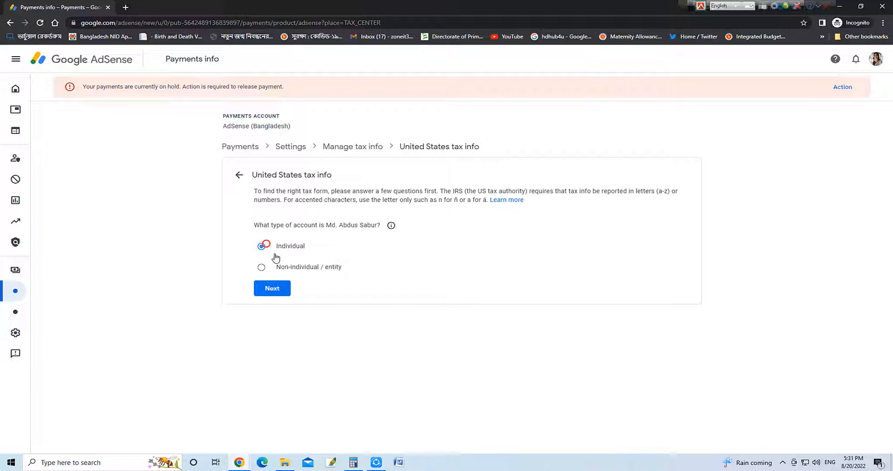
left_click(284, 290)
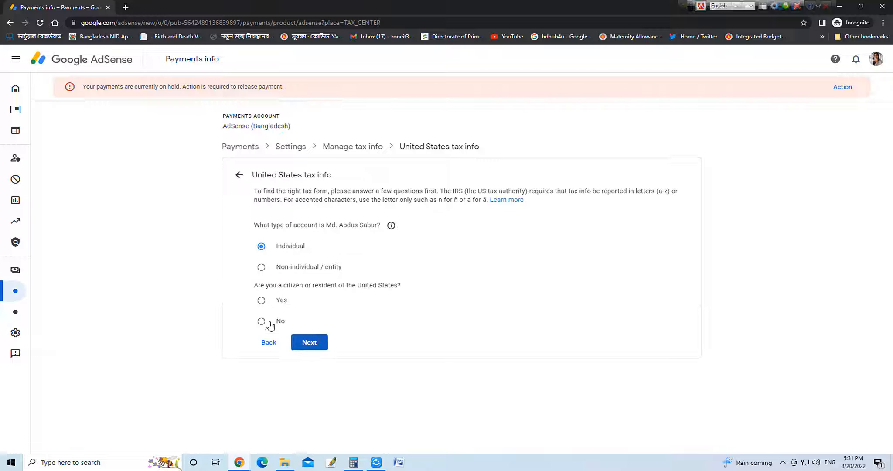
left_click(271, 321)
left_click(325, 346)
left_click(262, 362)
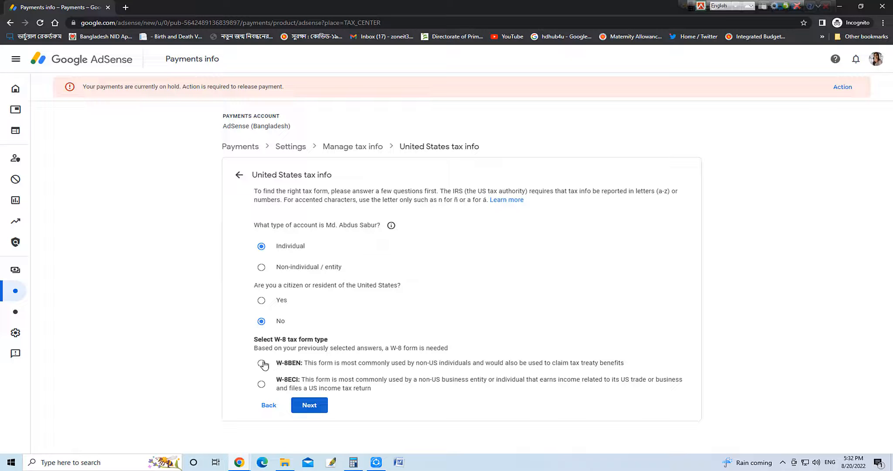
left_click(346, 409)
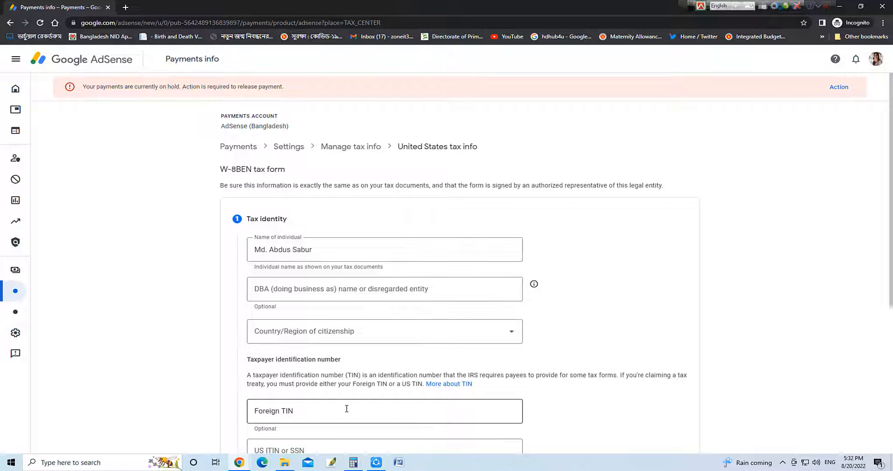
Remove the period from the individual's name in the Tax identity section.
scroll(352, 383, "down", 5)
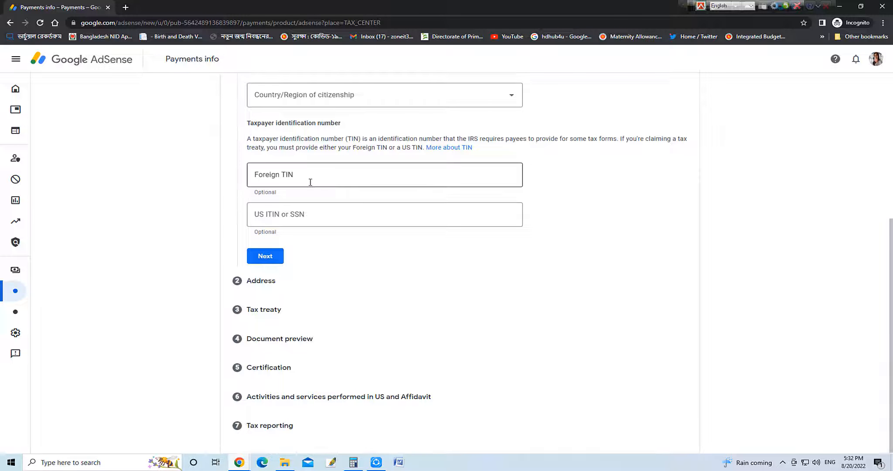
scroll(309, 179, "up", 4)
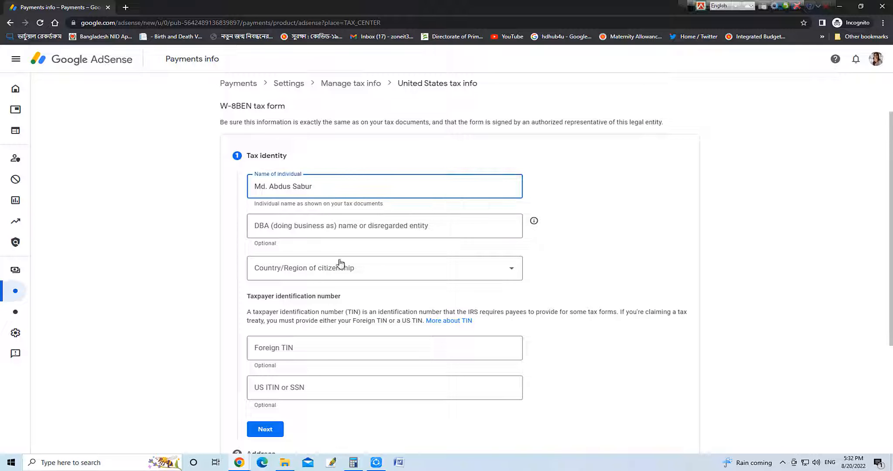
left_click(324, 270)
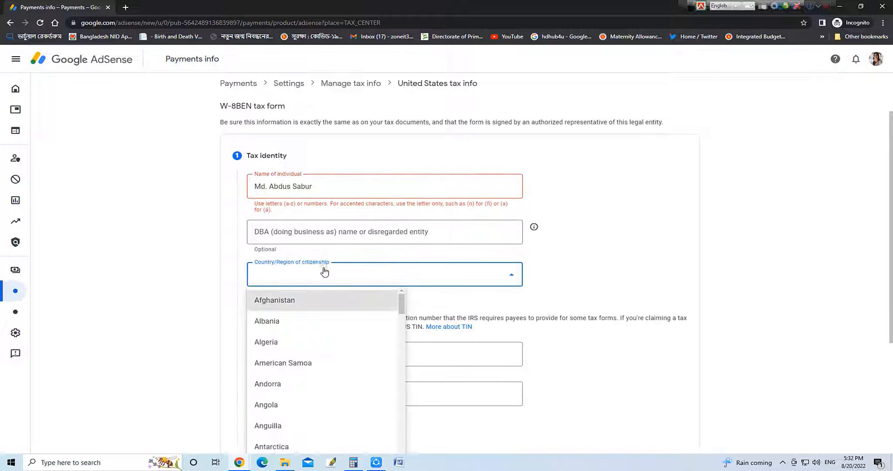
left_click(333, 186)
key("Tab")
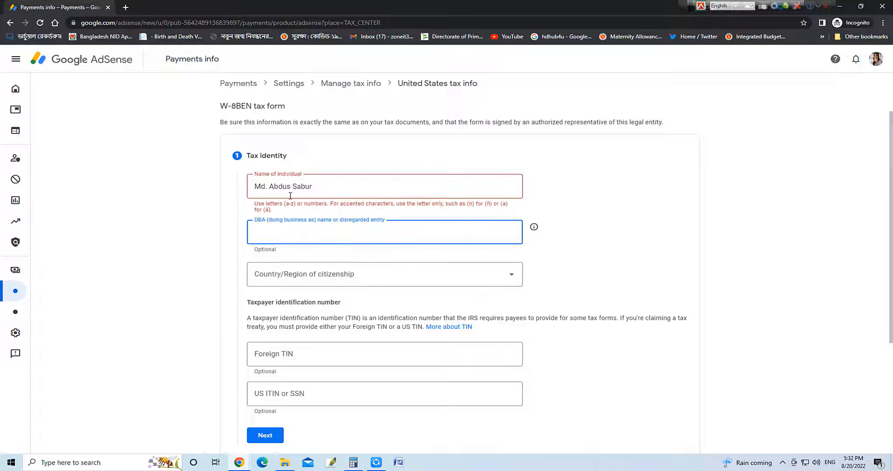
left_click(269, 190)
key("BackSpace")
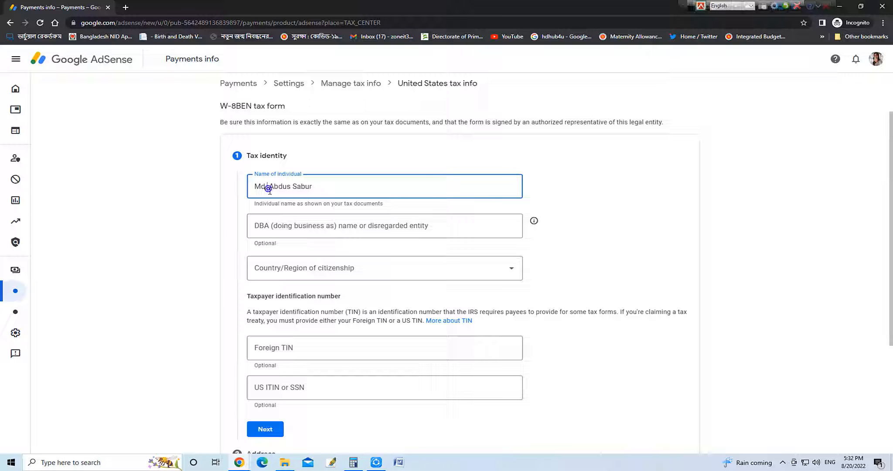
key("BackSpace")
left_click(330, 223)
left_click(335, 244)
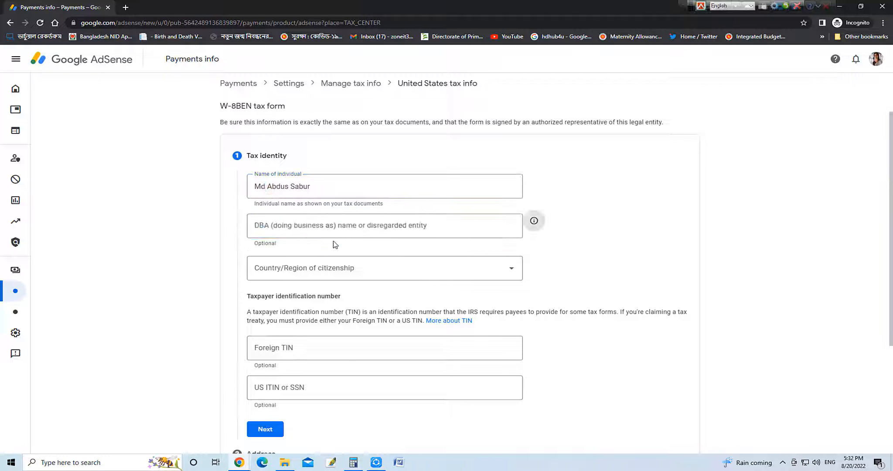
Set the country/region of citizenship to Bangladesh.
left_click(343, 273)
scroll(328, 383, "down", 3)
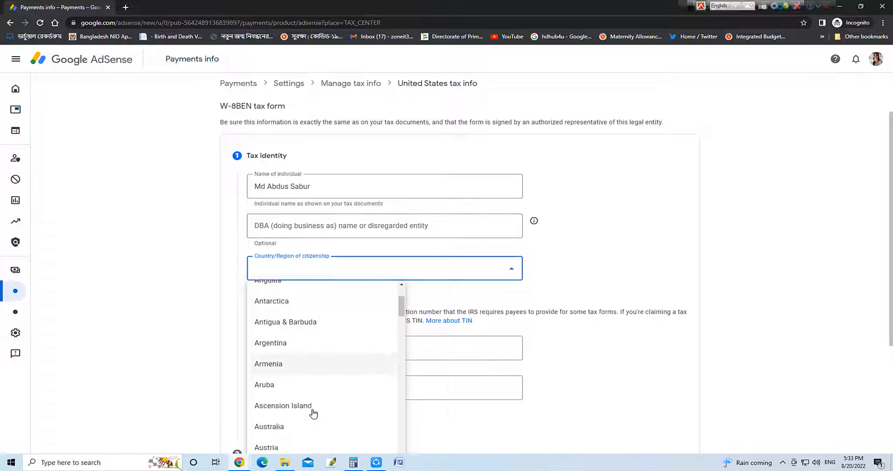
scroll(312, 410, "down", 3)
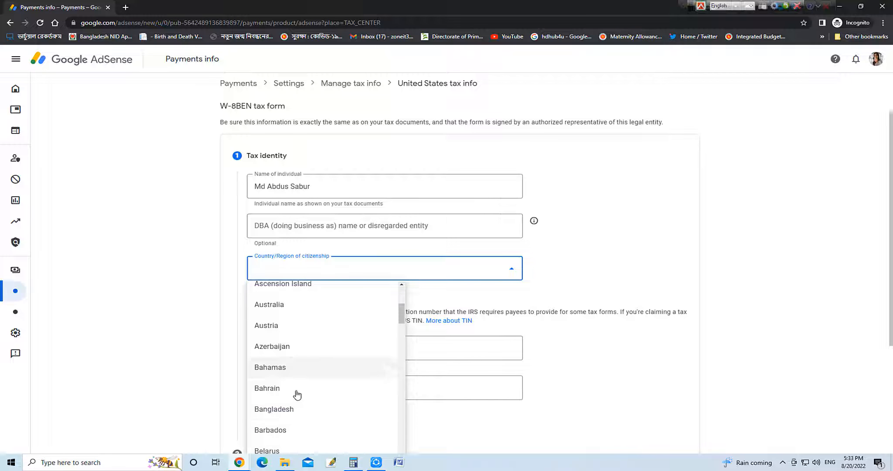
left_click(293, 412)
Enter the foreign taxpayer identification number and proceed to the Address section.
scroll(318, 395, "down", 2)
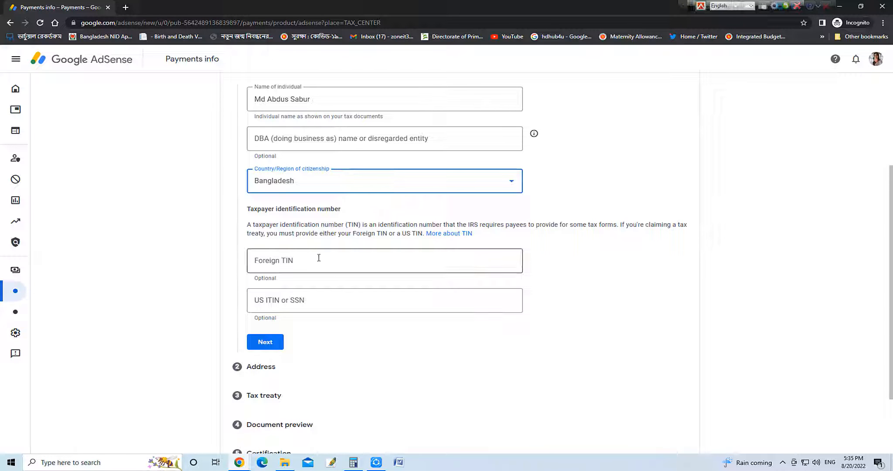
left_click(313, 261)
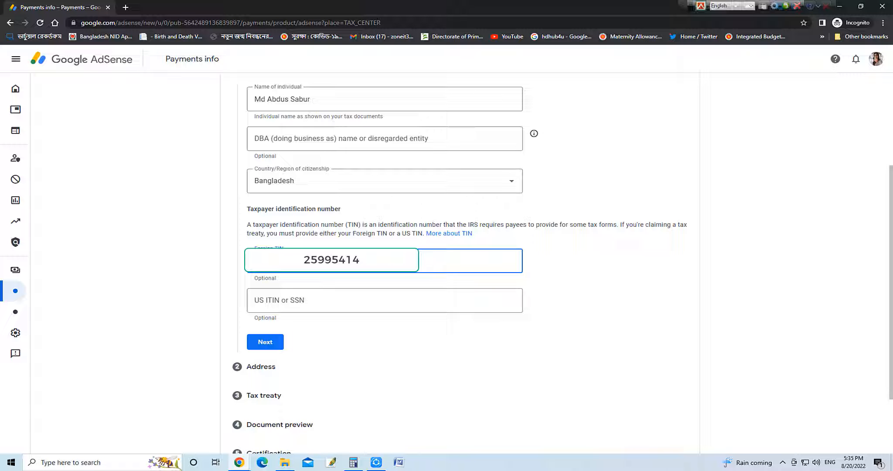
scroll(315, 273, "down", 1)
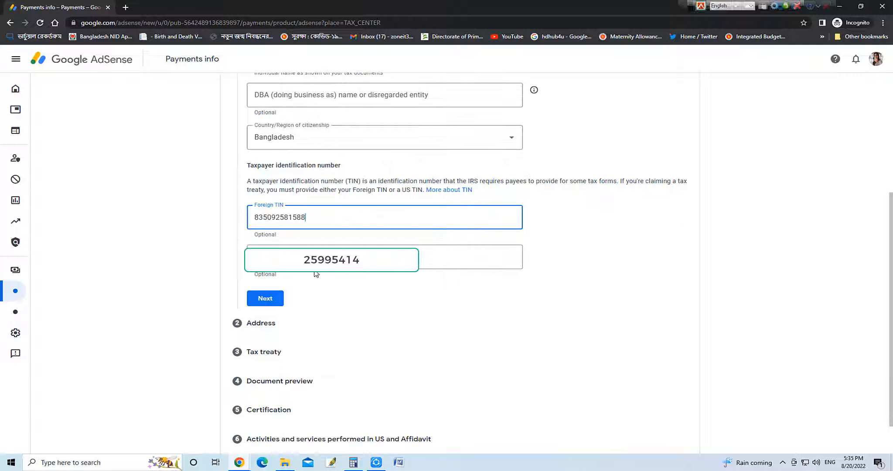
scroll(316, 274, "down", 1)
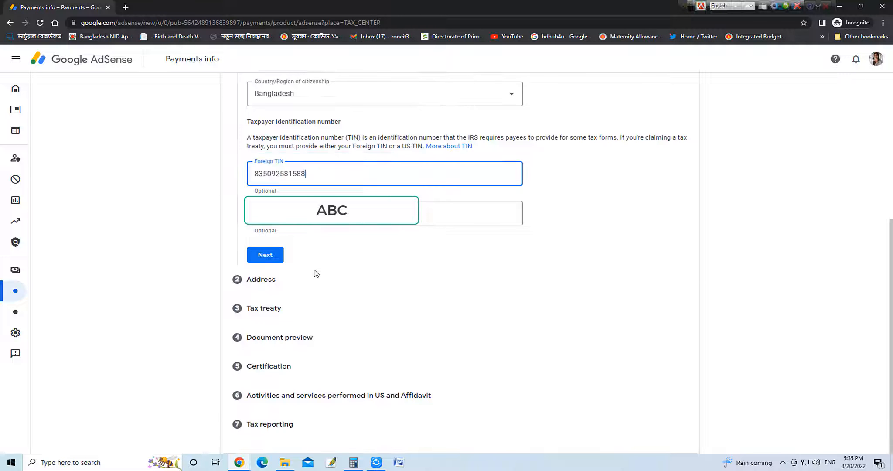
left_click(263, 254)
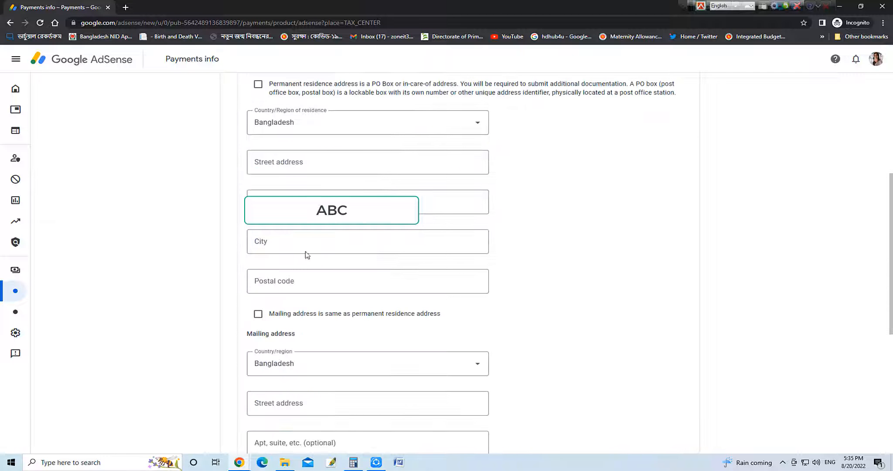
Mark the permanent residence as a PO Box or in-care-of address and fill in the address from the saved suggestion.
scroll(288, 344, "down", 6)
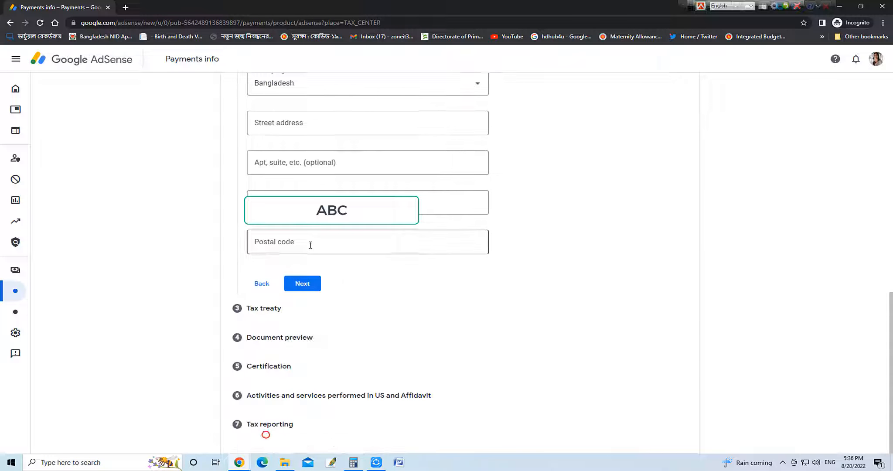
scroll(310, 245, "up", 10)
left_click(259, 239)
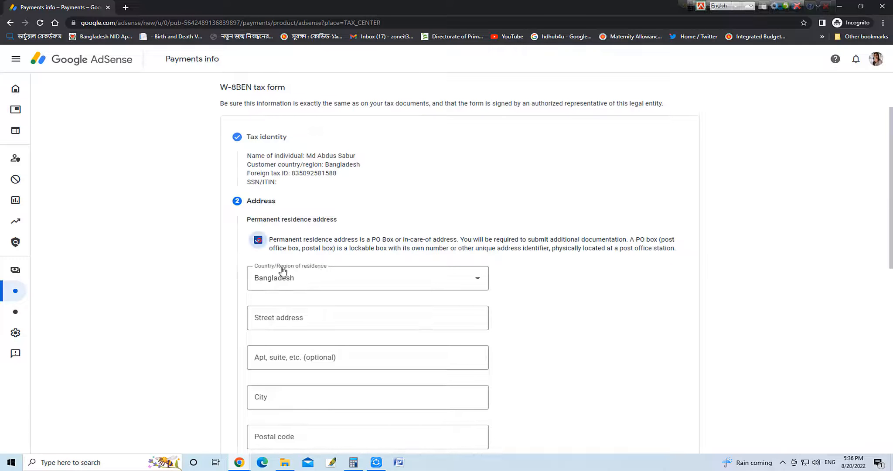
left_click(304, 317)
scroll(305, 316, "down", 1)
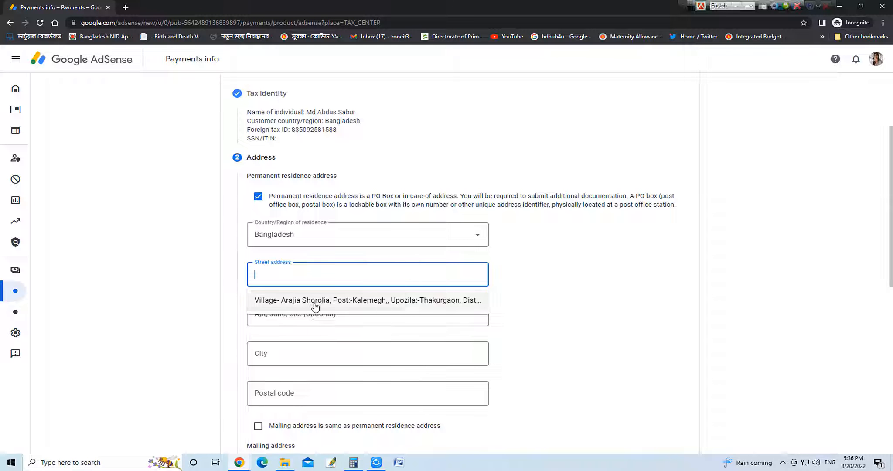
left_click(315, 304)
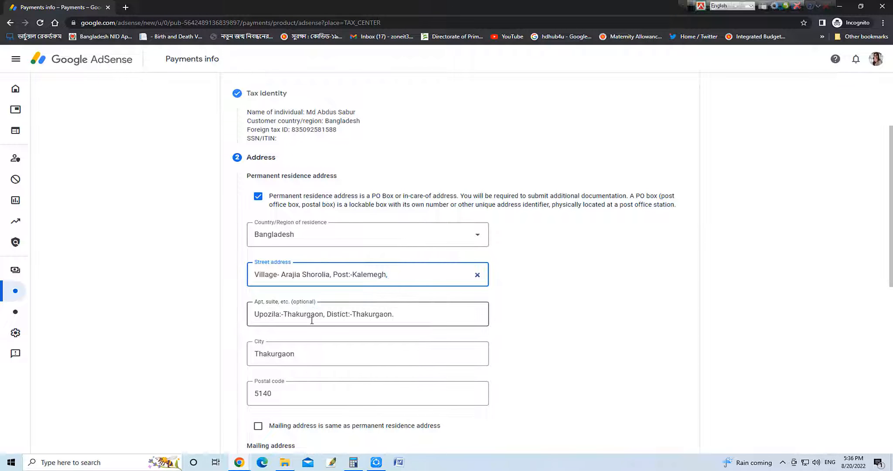
Mark the mailing address as the same as the permanent residence address.
scroll(288, 331, "down", 2)
left_click(258, 339)
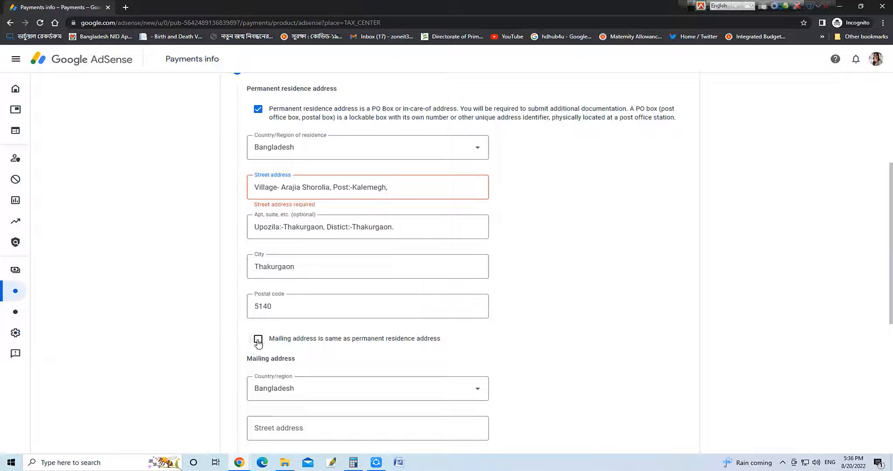
scroll(317, 323, "down", 2)
Remove the space after the first hyphen in the street address and proceed to the Tax treaty section.
scroll(321, 316, "up", 3)
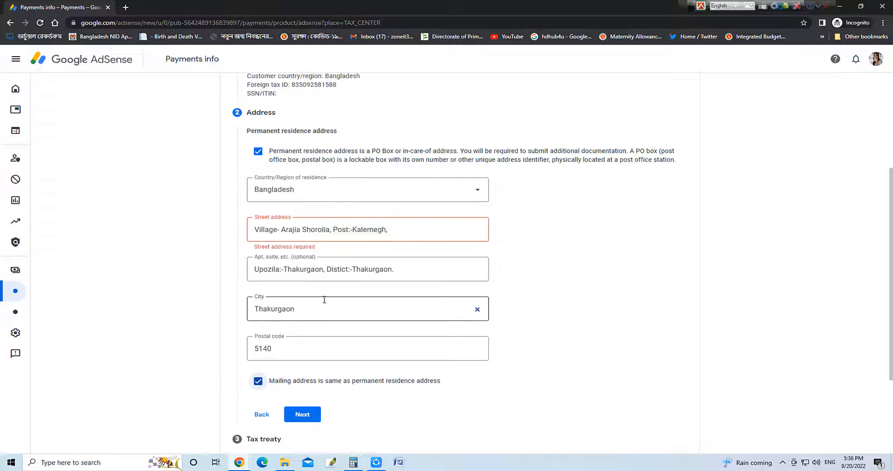
left_click(283, 229)
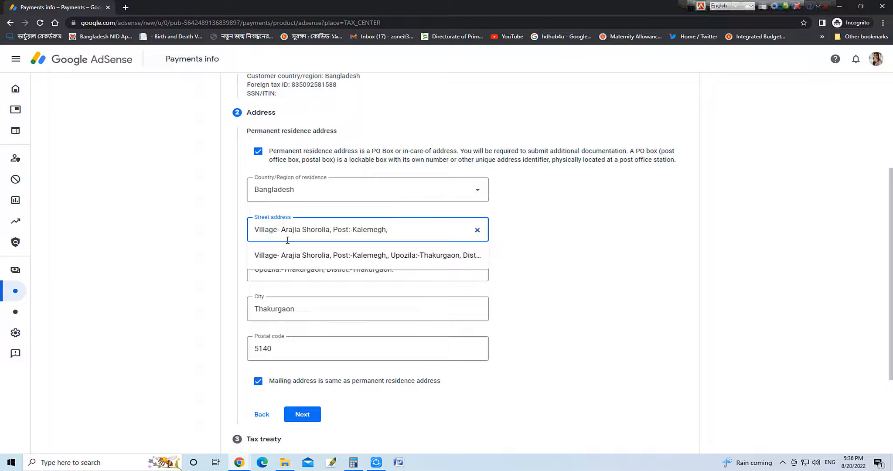
key("BackSpace")
left_click(326, 309)
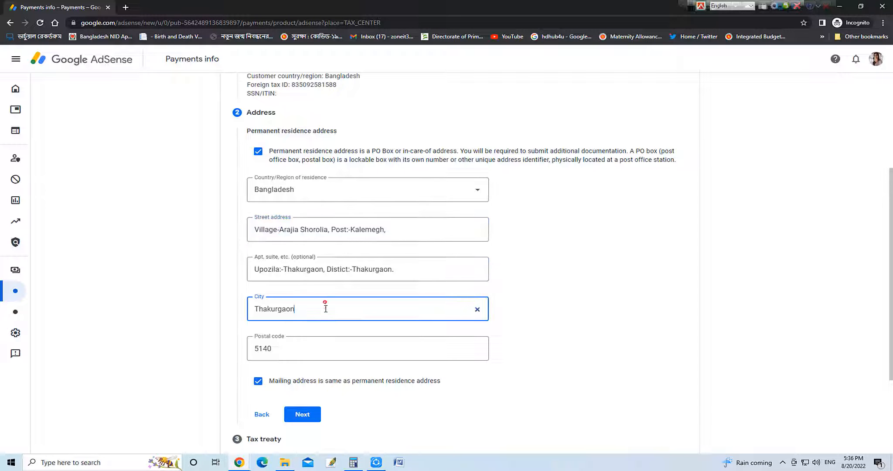
left_click(309, 418)
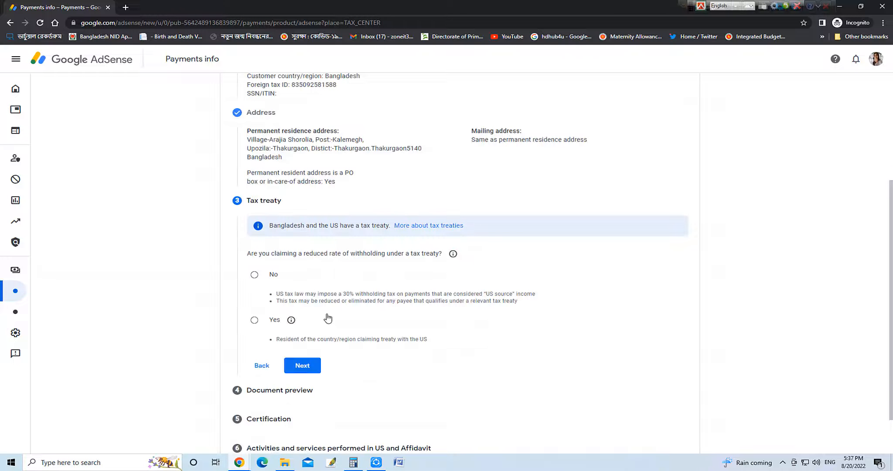
Answer Yes to claiming a reduced withholding rate and confirm residency in the country/region claiming the treaty with the US.
scroll(404, 300, "up", 2)
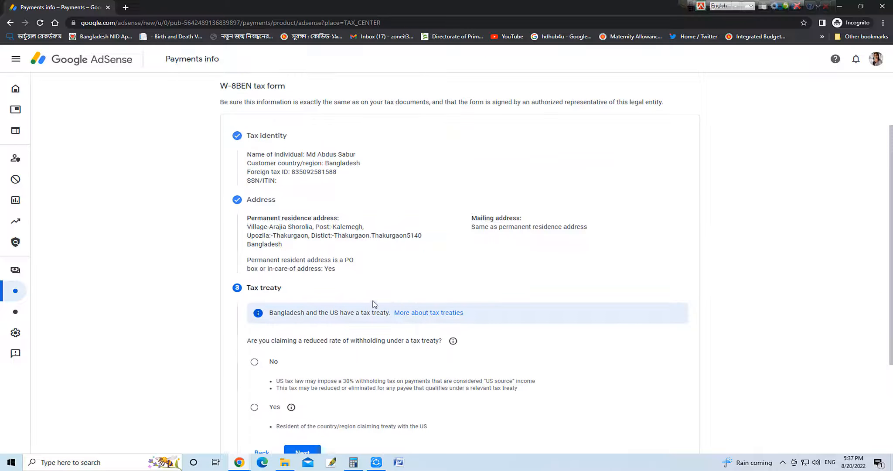
scroll(503, 341, "down", 2)
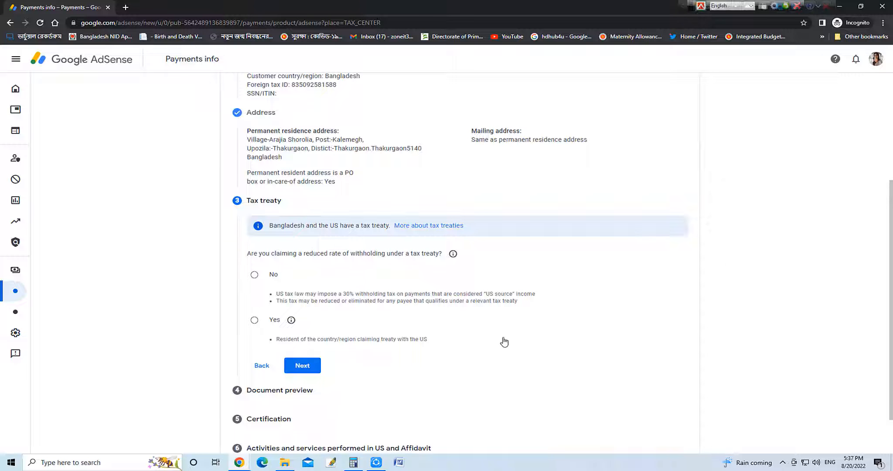
left_click(254, 319)
scroll(254, 319, "down", 3)
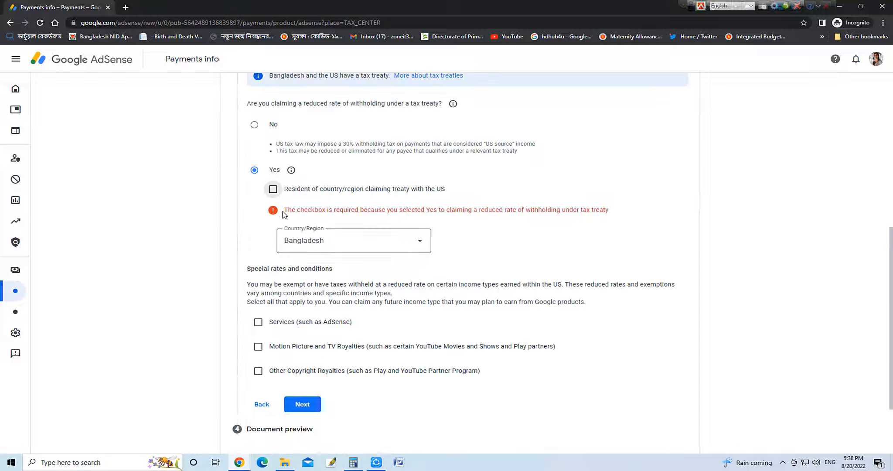
left_click(273, 189)
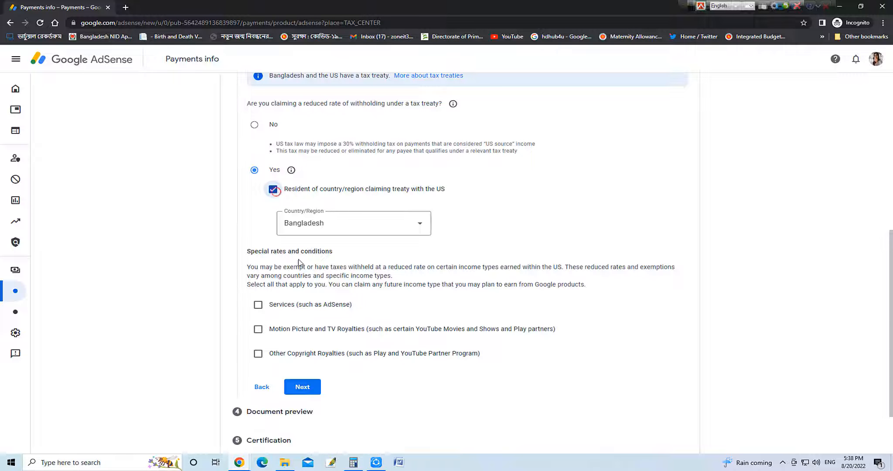
Claim the Services income type under Article 7 and paragraph 1 at the 0% reduced treaty rate and confirm the treaty terms are met.
left_click(258, 305)
left_click(319, 336)
left_click(315, 365)
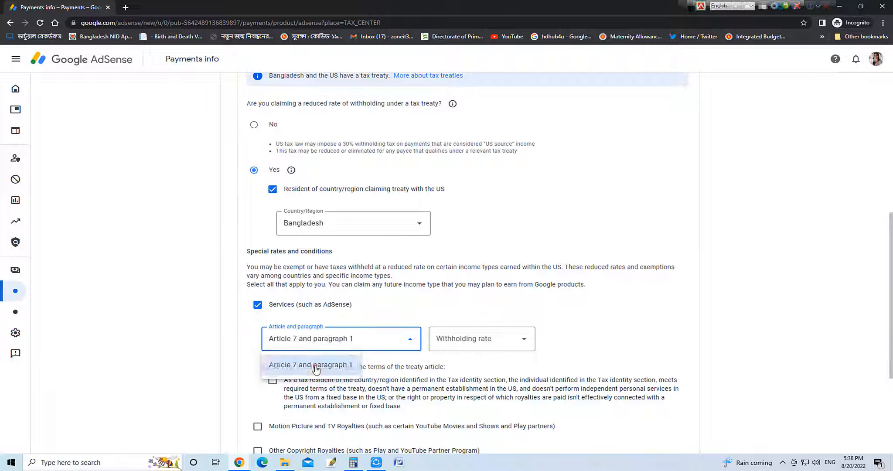
left_click(498, 349)
left_click(480, 362)
scroll(295, 304, "down", 2)
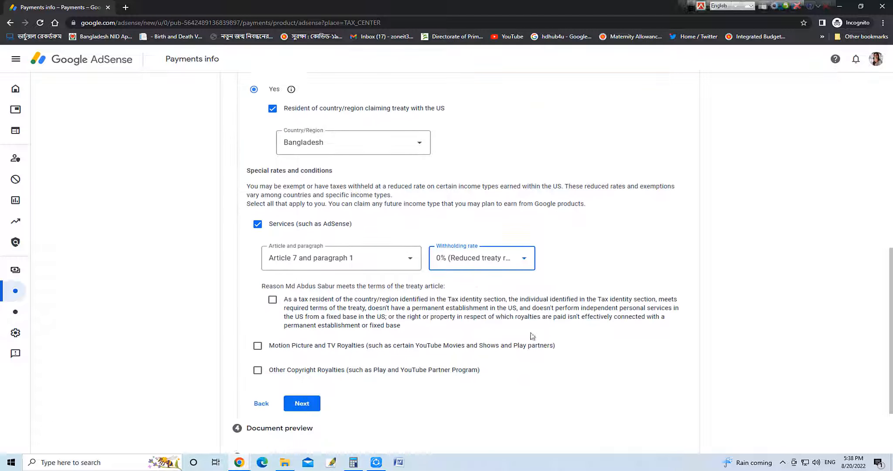
left_click(273, 293)
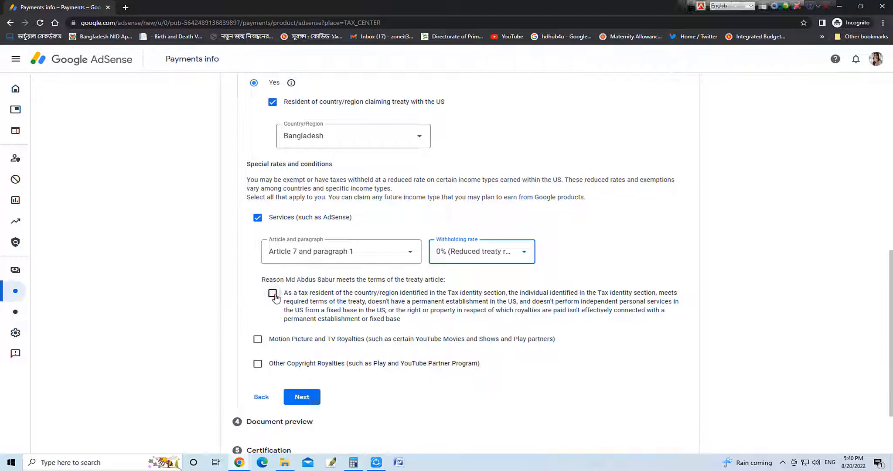
Claim Motion Picture and TV Royalties under Article 12 and paragraph 2 at the 10% reduced treaty rate and confirm the treaty terms are met.
left_click(258, 338)
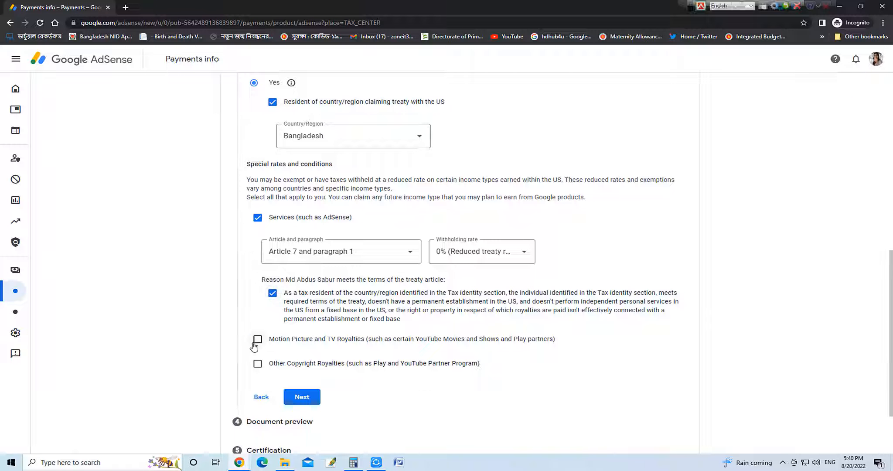
left_click(315, 367)
left_click(328, 398)
left_click(460, 372)
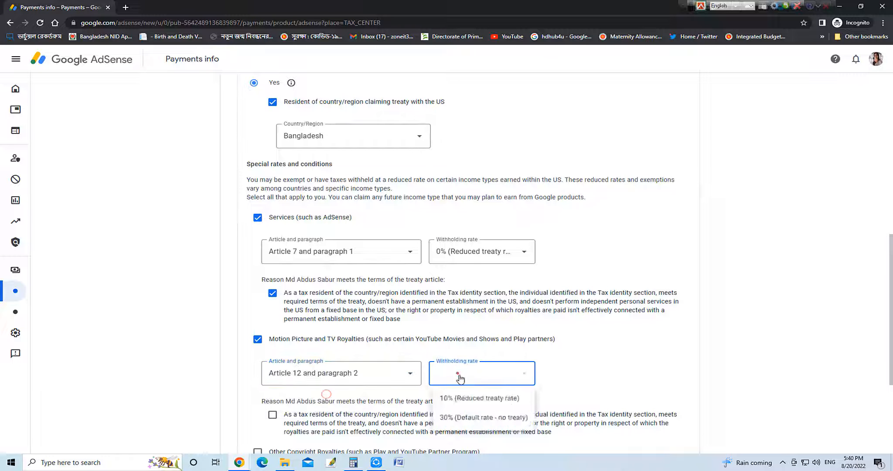
left_click(484, 401)
scroll(275, 379, "down", 2)
left_click(273, 327)
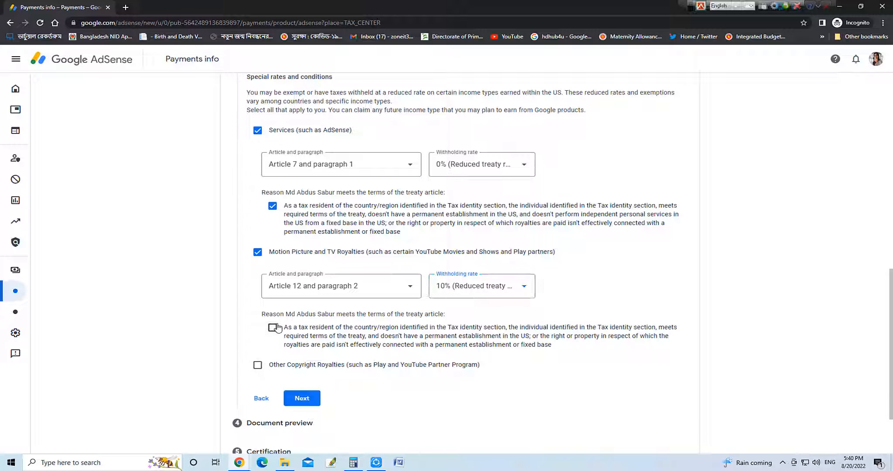
Claim Other Copyright Royalties under Article 12 and paragraph 2 at 10%, confirming the treaty terms, and proceed to Document preview.
left_click(257, 366)
left_click(328, 398)
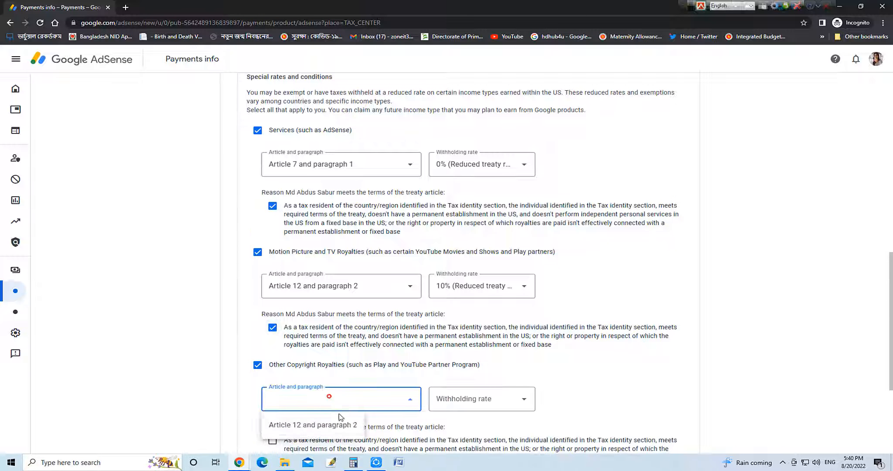
left_click(314, 423)
left_click(439, 405)
left_click(458, 423)
scroll(279, 375, "down", 2)
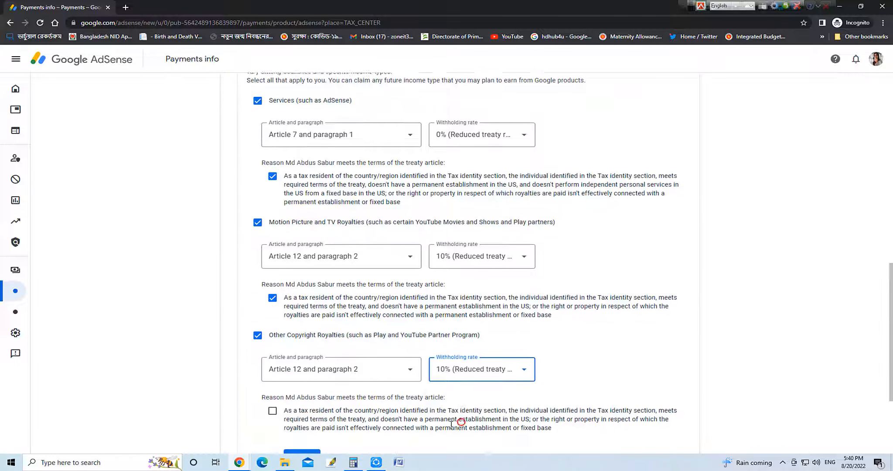
left_click(273, 353)
left_click(303, 400)
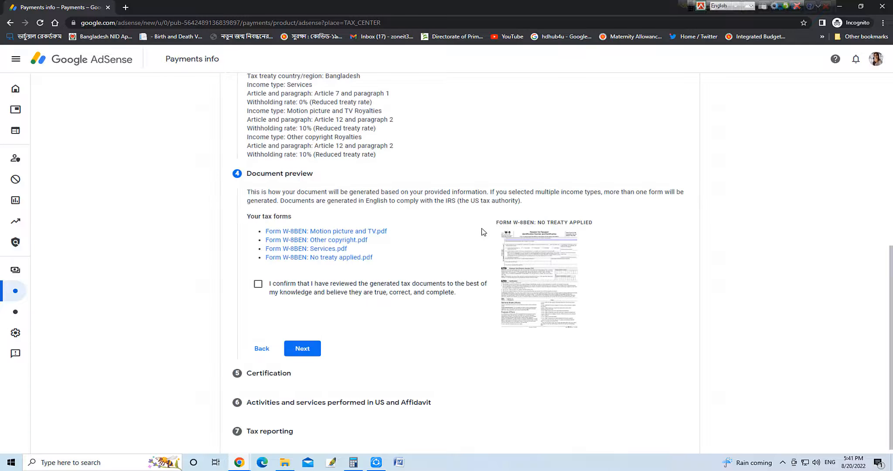
Confirm the generated tax documents as reviewed and look through the previewed W-8BEN No treaty applied form before proceeding to Certification.
left_click(258, 284)
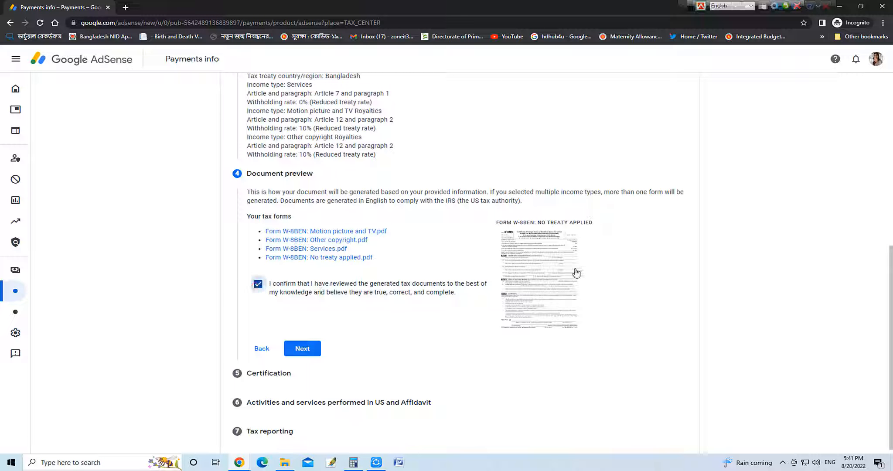
left_click(531, 262)
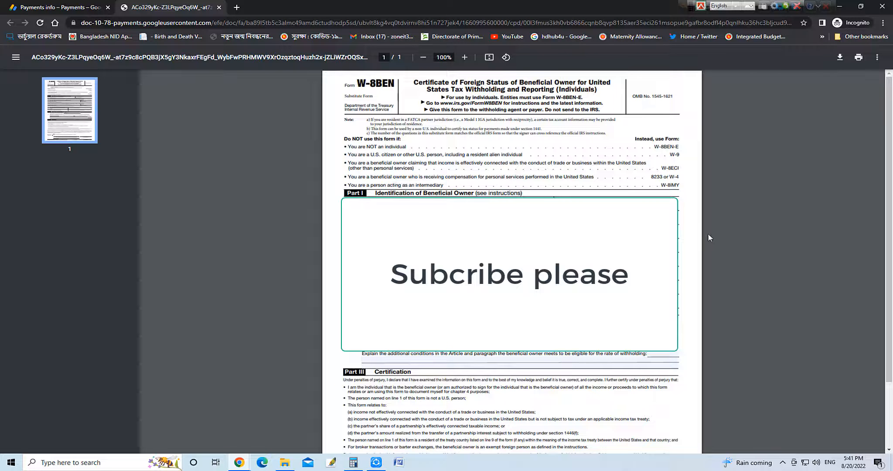
scroll(512, 262, "down", 2)
scroll(512, 261, "up", 2)
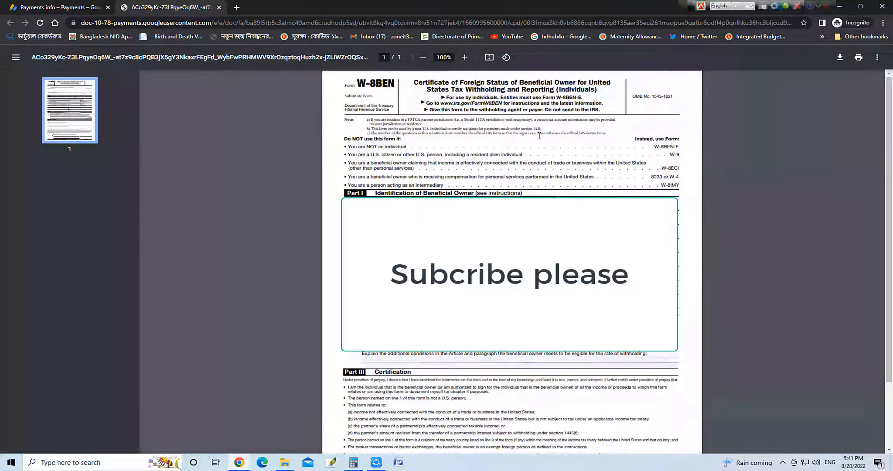
scroll(512, 261, "down", 2)
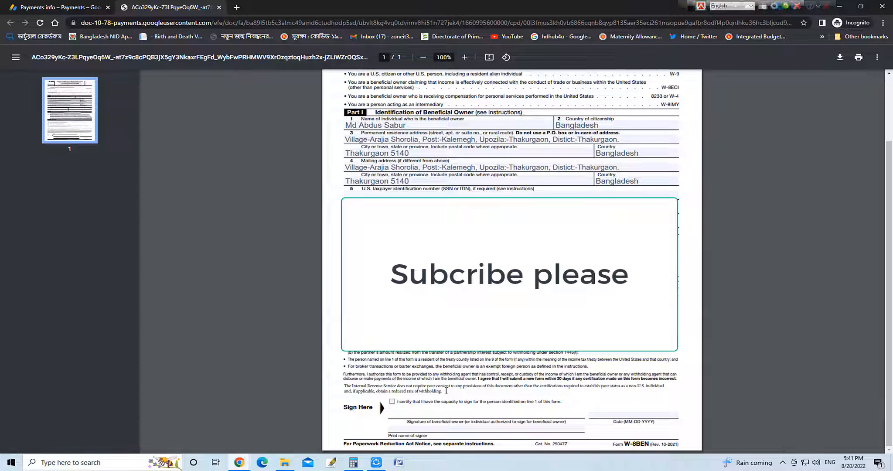
left_click(61, 7)
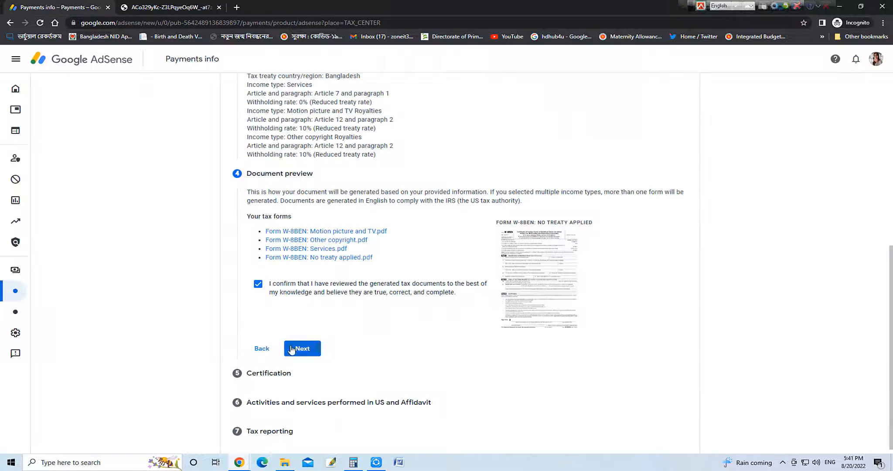
left_click(291, 348)
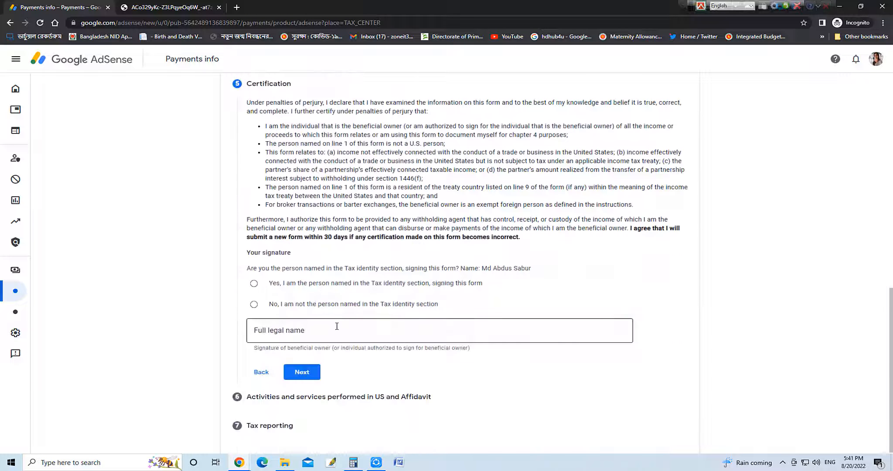
Certify as the person named in the Tax identity section, sign with the full legal name and proceed to the activities and affidavit section.
left_click(254, 283)
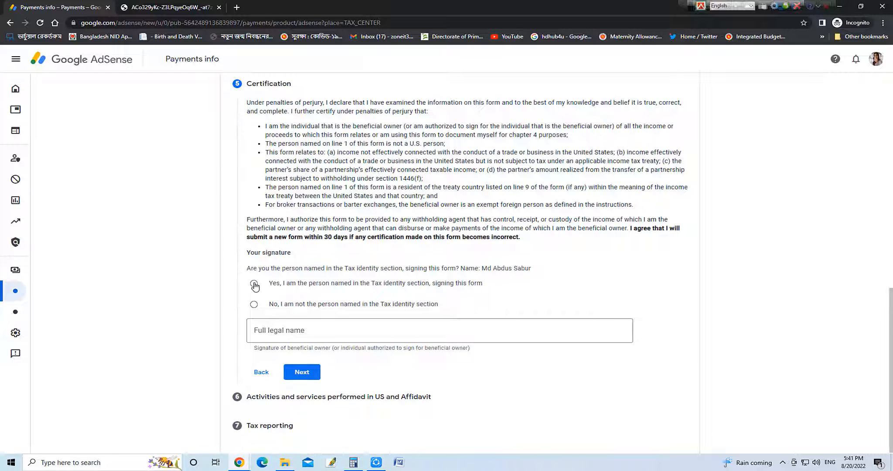
left_click(302, 329)
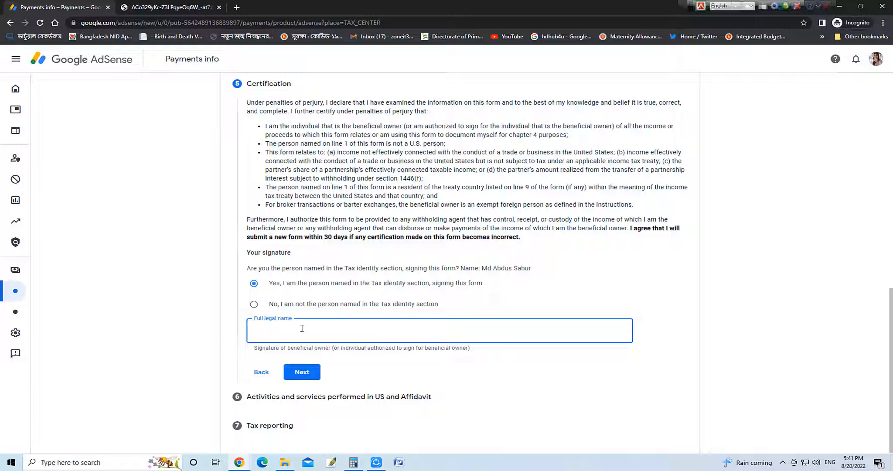
type("Md.")
type("Abdus Sabur")
left_click(302, 372)
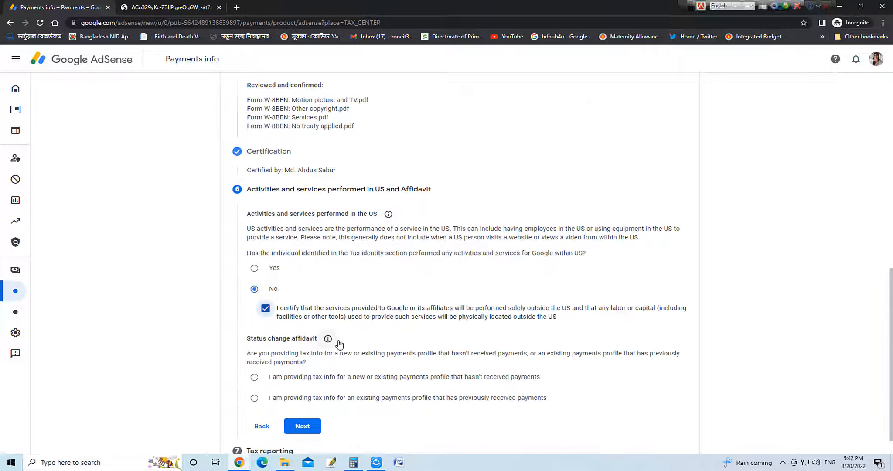
Declare in the status change affidavit that the payments profile hasn't received payments and proceed to Tax reporting.
scroll(339, 344, "down", 1)
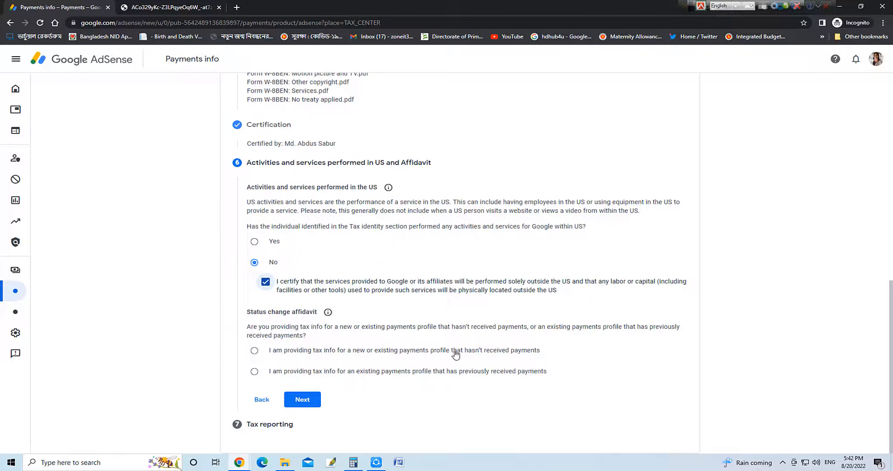
left_click(254, 350)
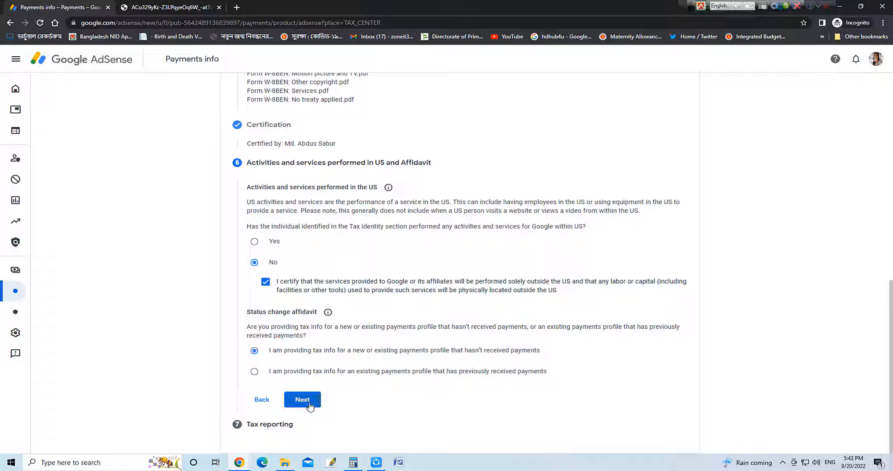
left_click(309, 400)
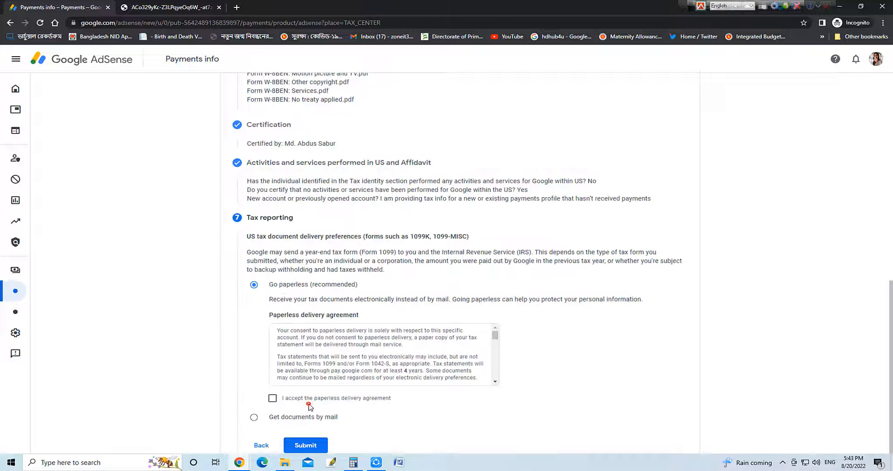
Choose paperless delivery of tax documents with the delivery agreement accepted and submit the tax form.
left_click(272, 397)
scroll(298, 414, "down", 1)
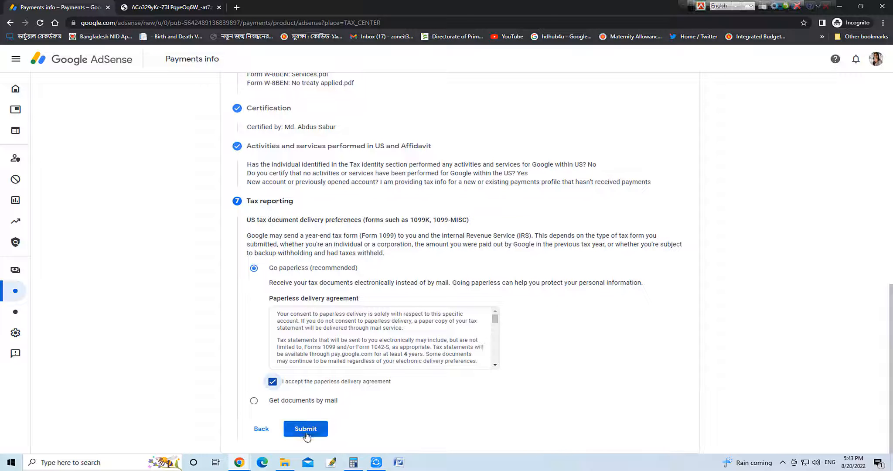
left_click(254, 405)
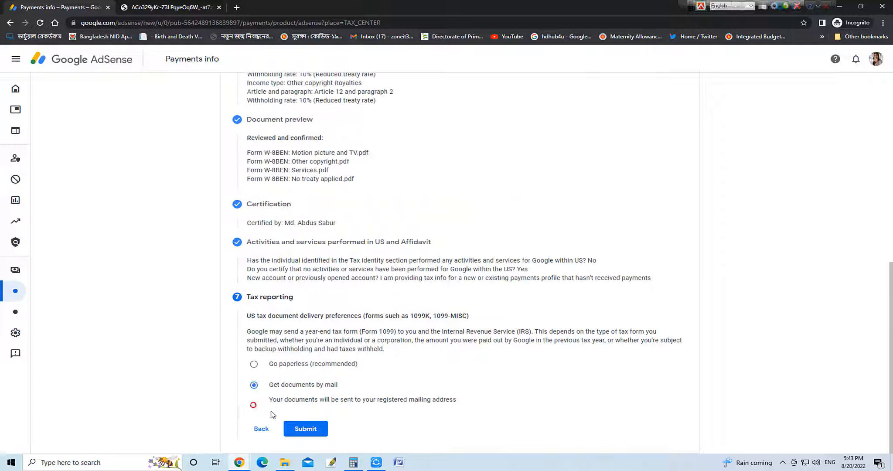
left_click(254, 365)
scroll(384, 427, "down", 5)
scroll(589, 423, "down", 3)
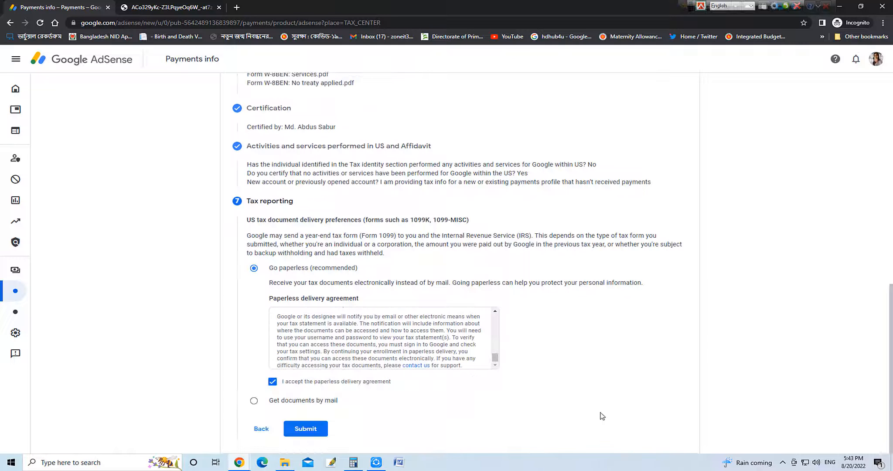
left_click(317, 433)
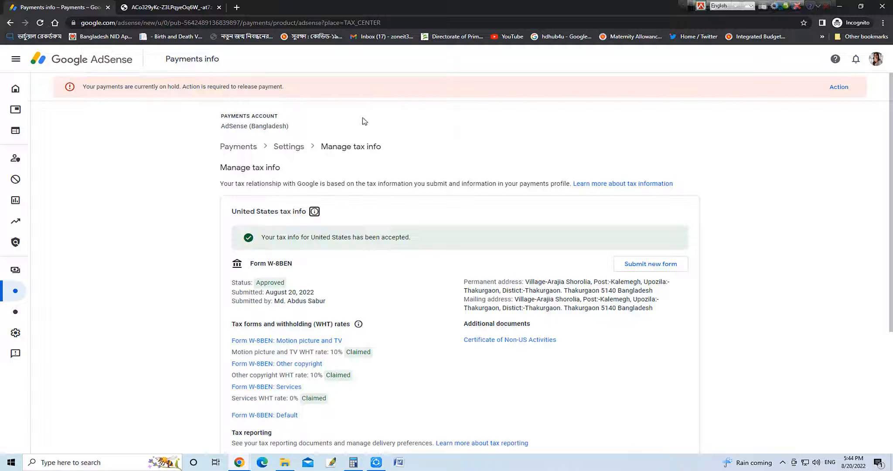
scroll(424, 241, "down", 2)
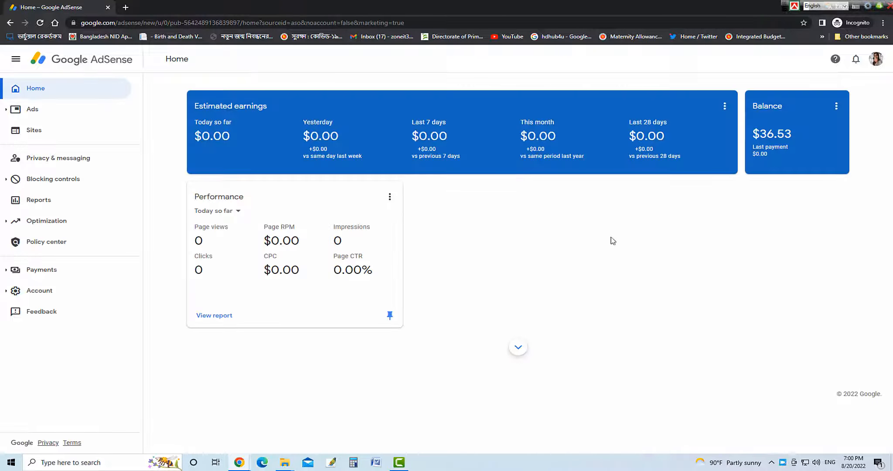